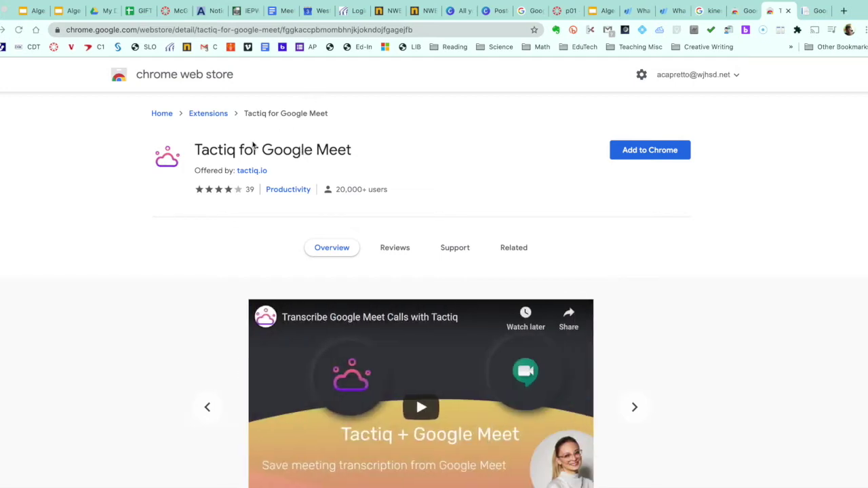
# Install the Tactiq for Google Meet extension in Chrome and pin it for quick access
pyautogui.click(644, 151)
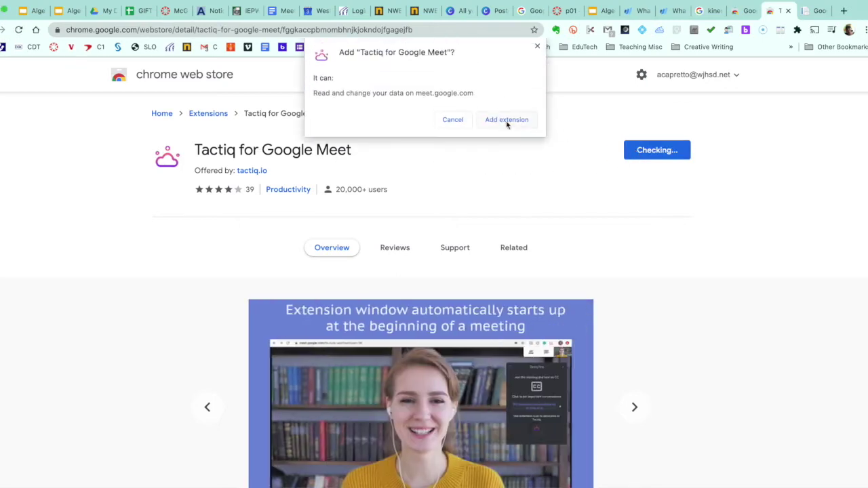
pyautogui.click(506, 120)
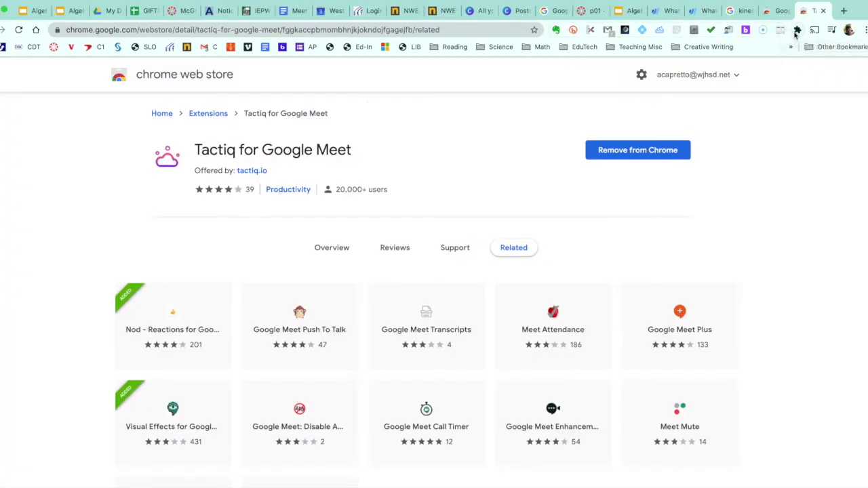
pyautogui.click(798, 32)
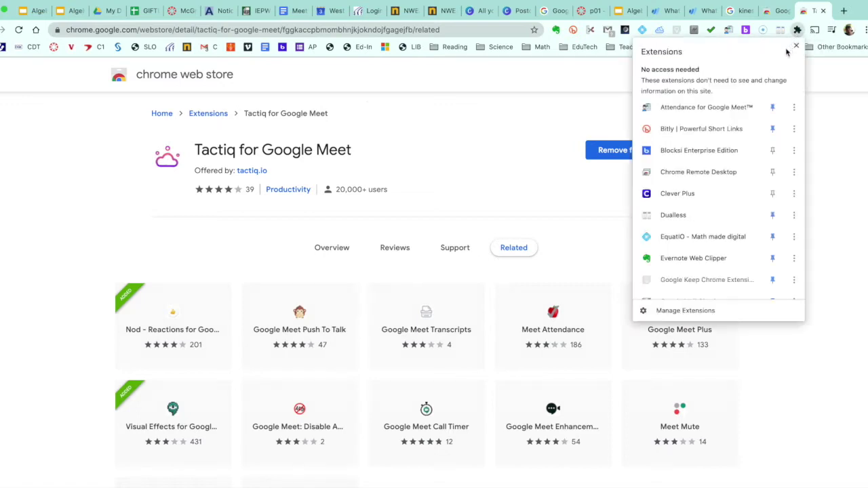
pyautogui.scroll(-3, 713, 169)
pyautogui.scroll(-5, 713, 177)
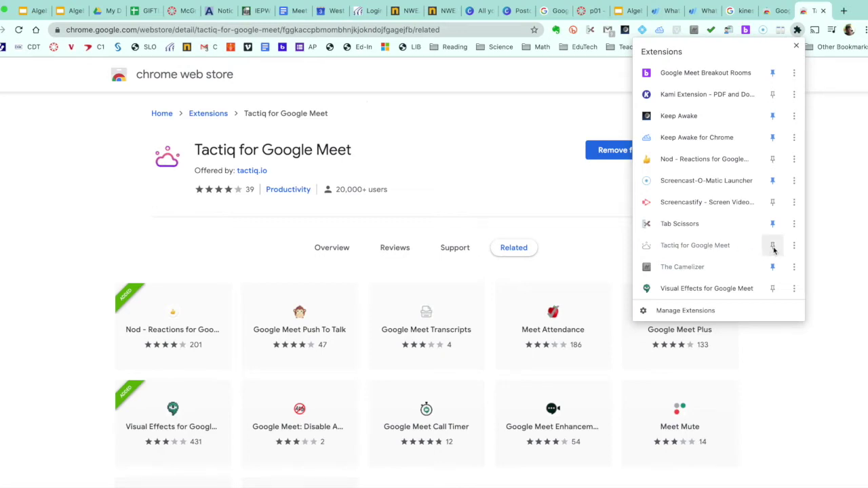
pyautogui.click(773, 247)
pyautogui.rightClick(773, 247)
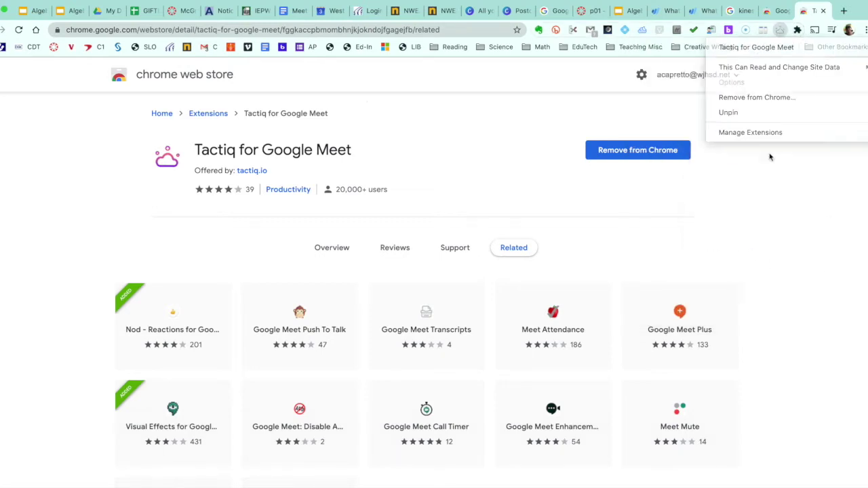
pyautogui.click(770, 158)
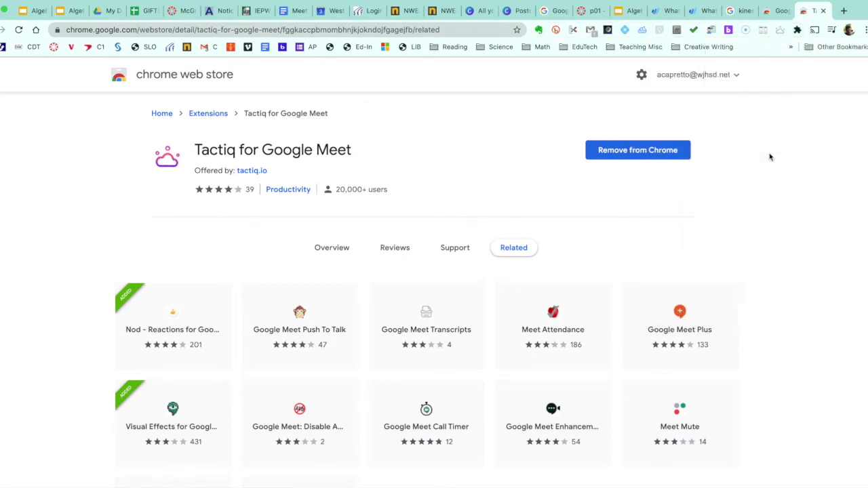
# Open Google Meet in a new tab and start a meeting with the nickname testing123
pyautogui.click(843, 11)
pyautogui.click(836, 73)
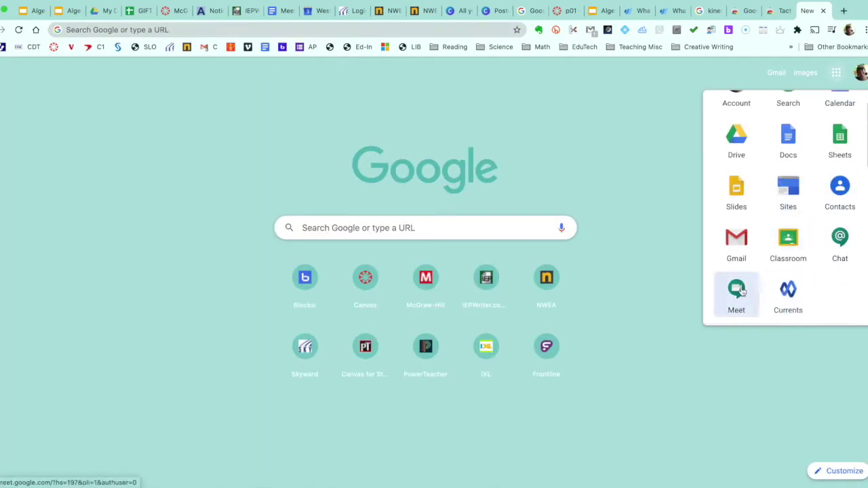
pyautogui.click(736, 287)
pyautogui.click(584, 270)
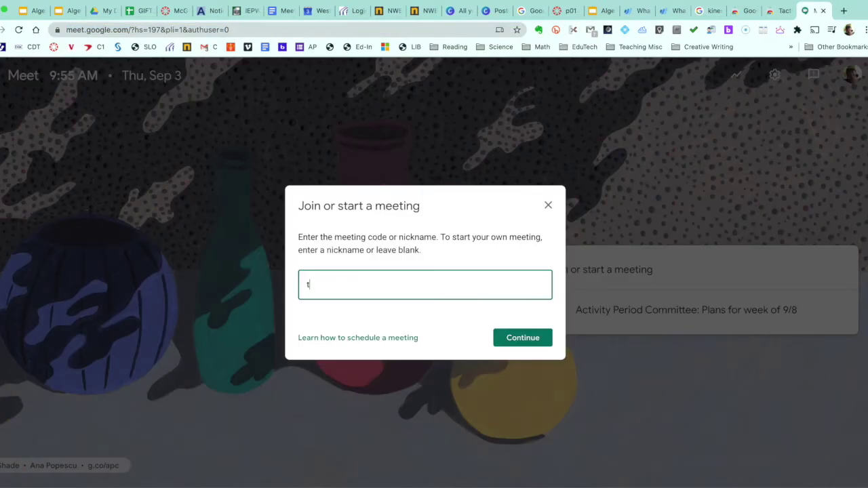
pyautogui.write('testing123')
pyautogui.press('Return')
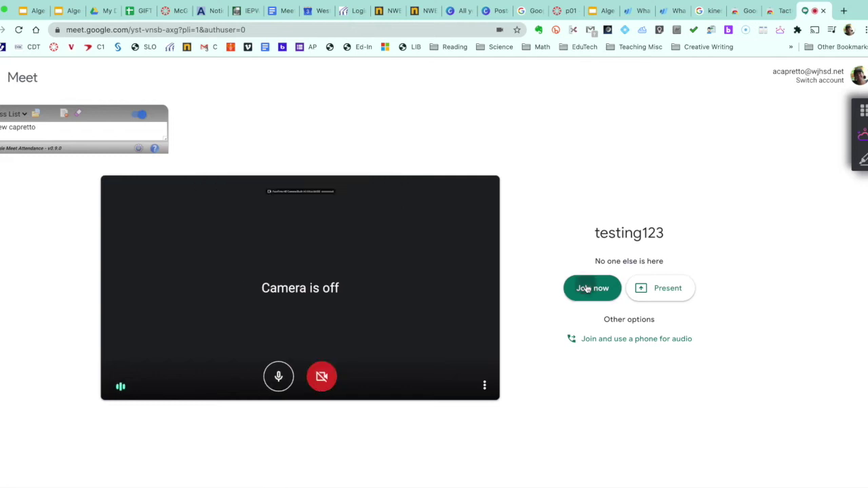
pyautogui.click(587, 289)
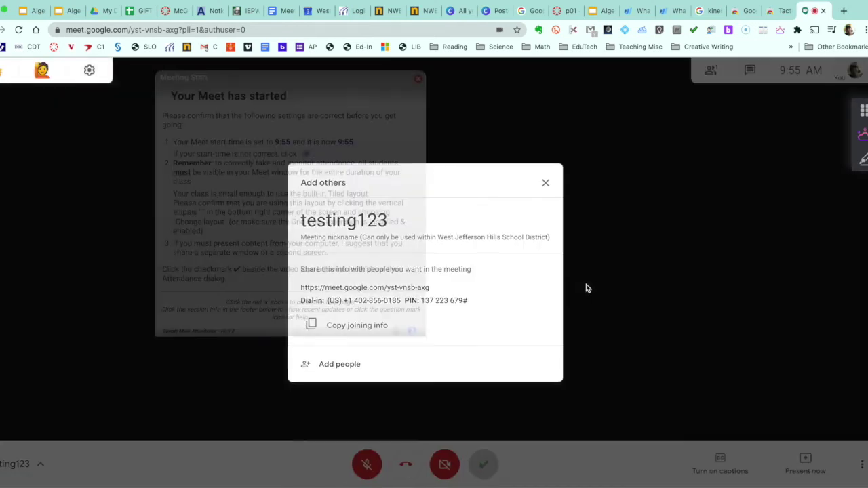
# Dismiss the joining information and the attendance start notice, and turn on the microphone
pyautogui.click(545, 183)
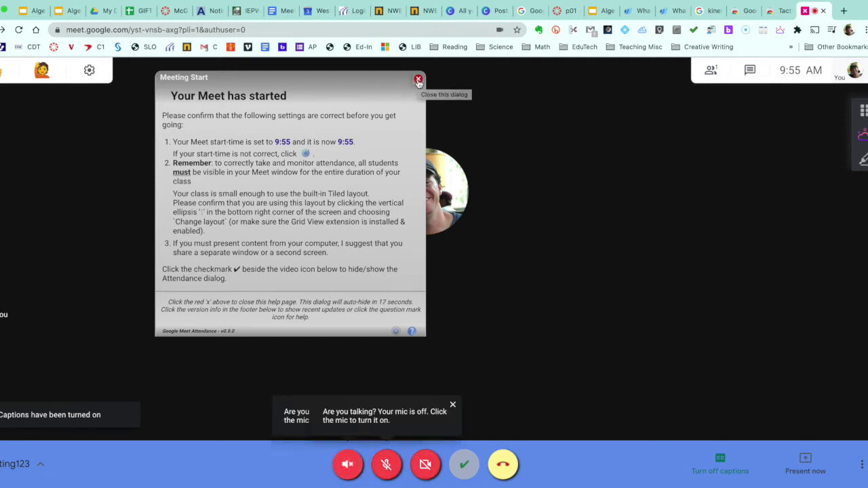
pyautogui.click(419, 80)
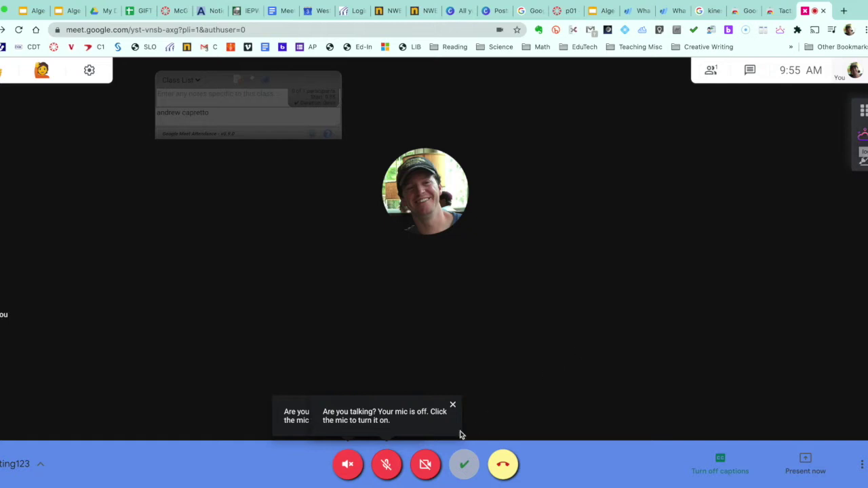
pyautogui.click(386, 464)
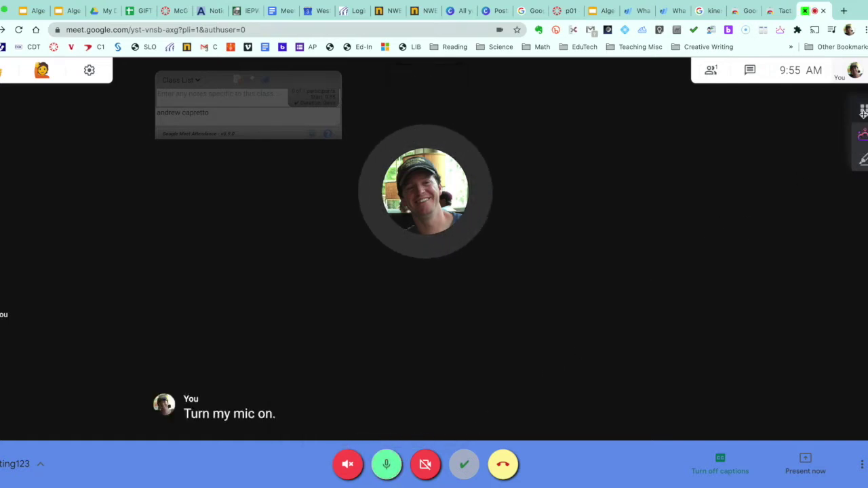
# Highlight the next spoken sentence in the expanded Tactiq captions and toggle the microphone
pyautogui.click(862, 136)
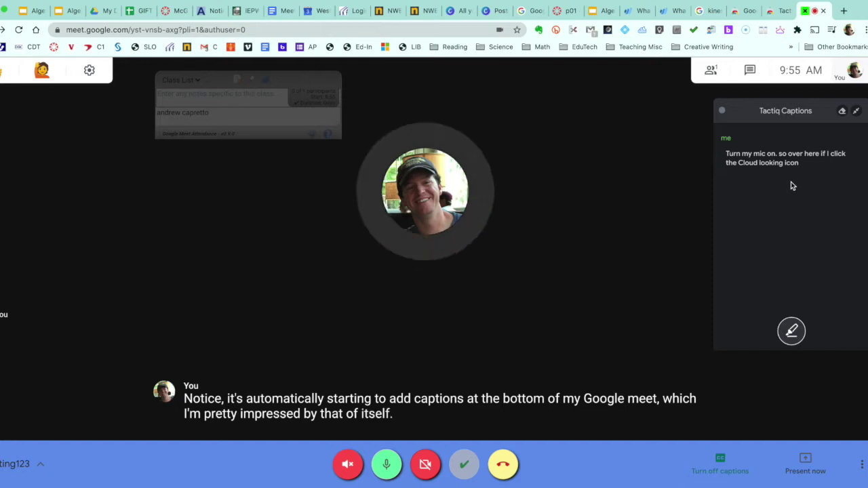
pyautogui.click(791, 330)
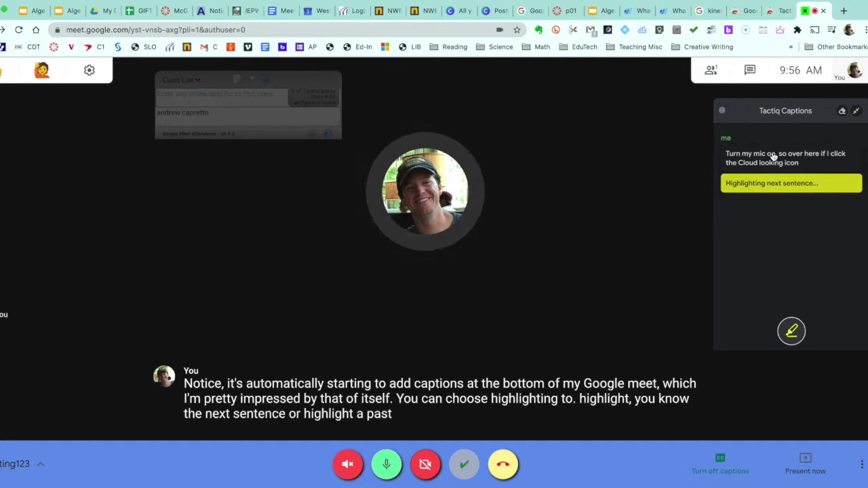
pyautogui.click(387, 464)
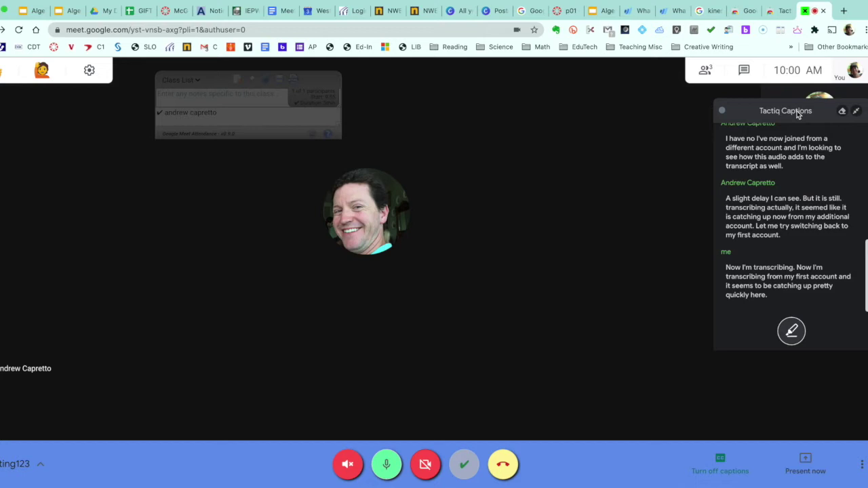
# Move the Tactiq captions window to the opposite side of the meeting, and minimize and restore it
pyautogui.moveTo(795, 111); pyautogui.dragTo(80, 129)
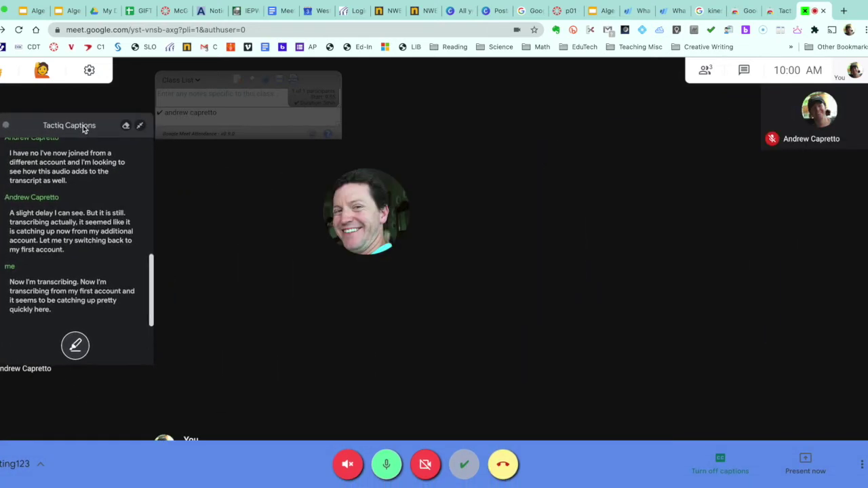
pyautogui.click(140, 128)
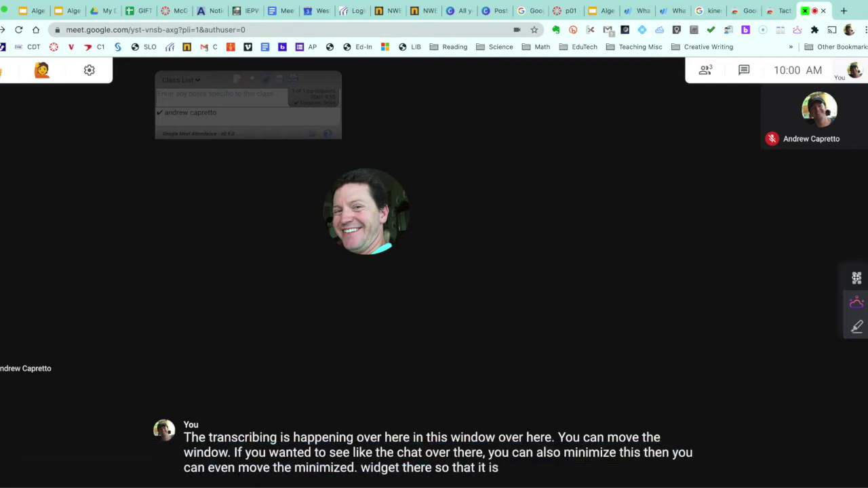
pyautogui.click(858, 306)
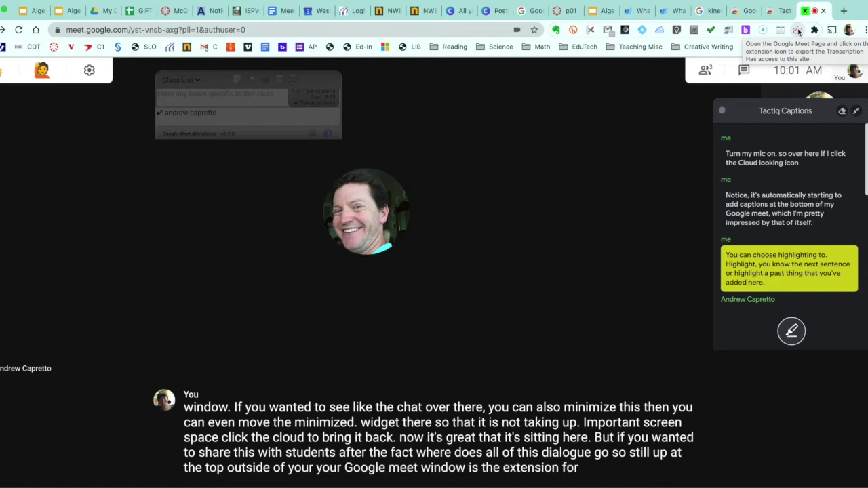
# Log in to Tactiq with the Google account and allow it access to Google Drive files
pyautogui.click(798, 32)
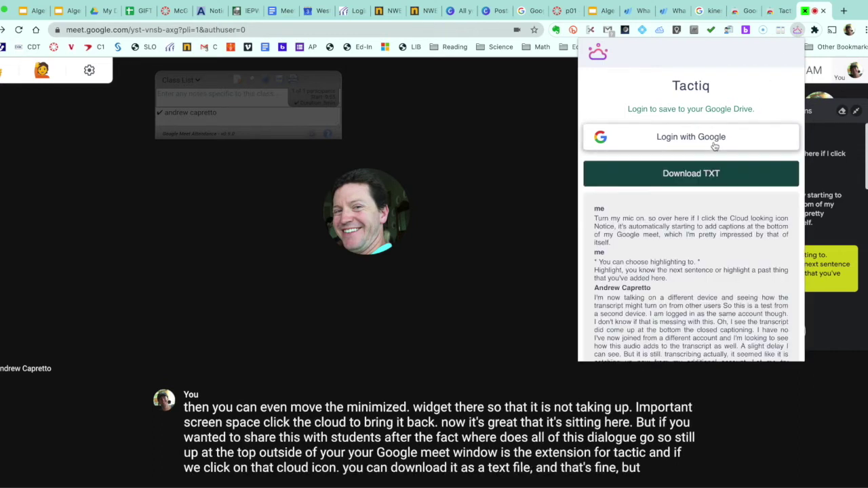
pyautogui.click(670, 138)
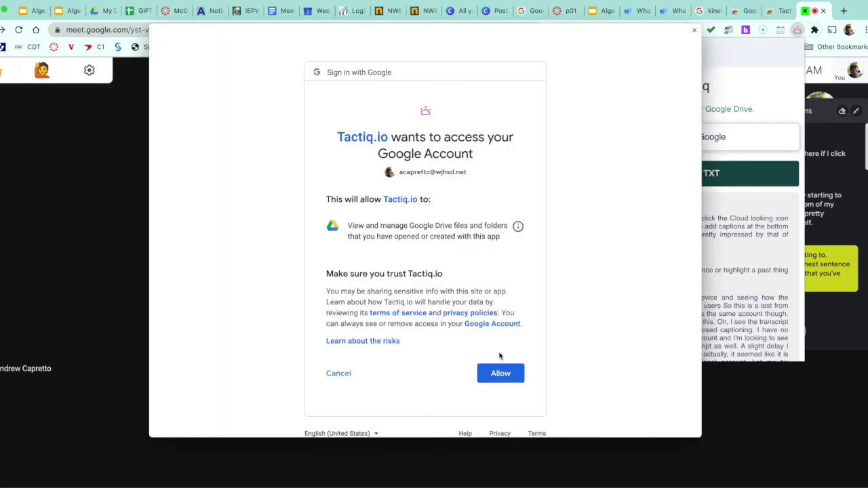
pyautogui.click(501, 372)
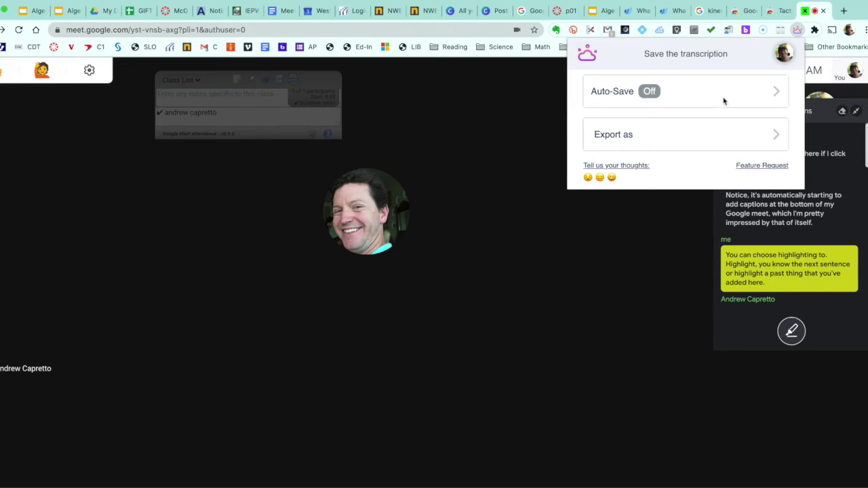
# Turn on Tactiq auto-save for all meetings to a Google Doc with the Time timestamp format, and save the settings
pyautogui.click(776, 92)
pyautogui.click(784, 155)
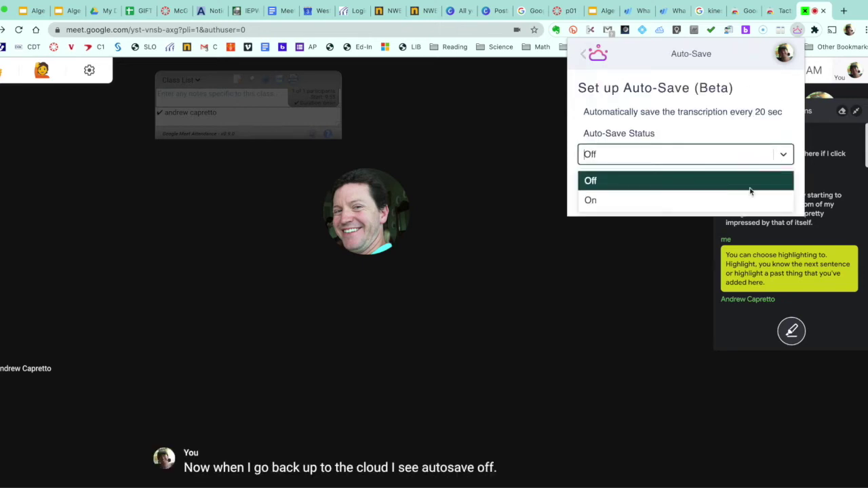
pyautogui.click(725, 200)
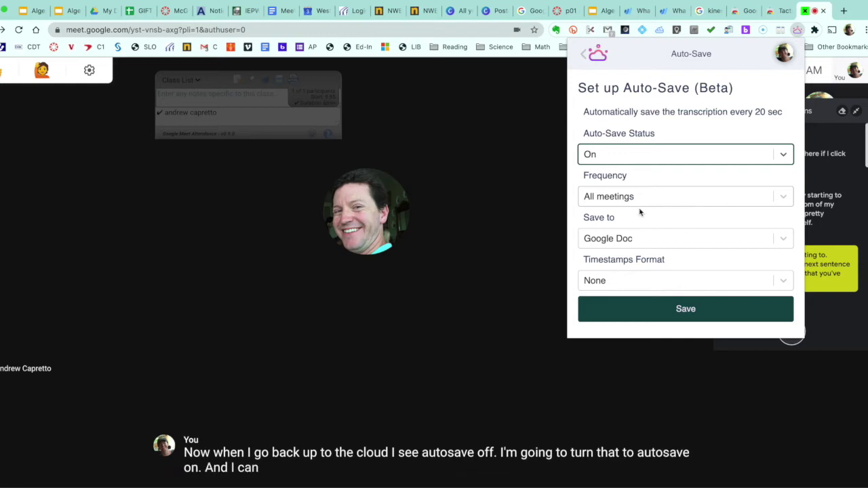
pyautogui.click(782, 244)
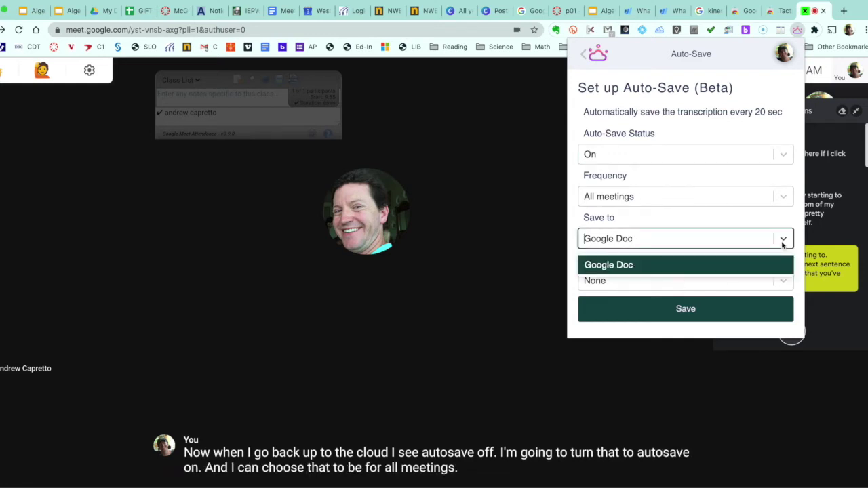
pyautogui.click(725, 230)
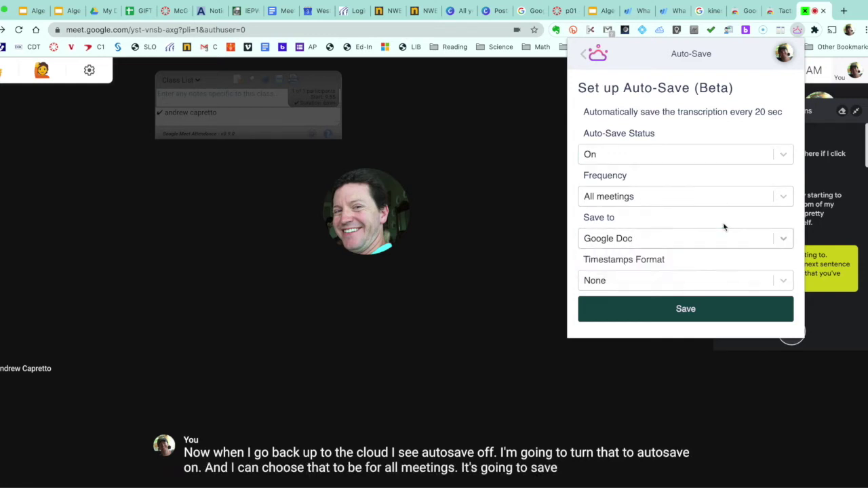
pyautogui.click(628, 286)
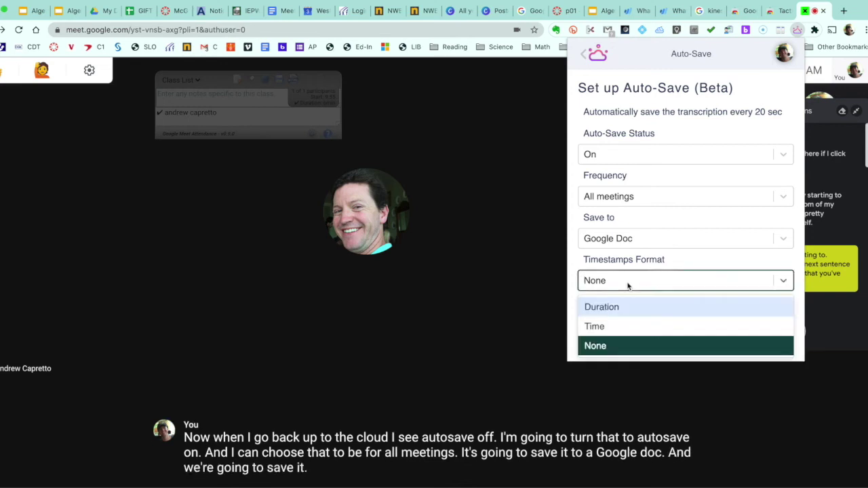
pyautogui.click(605, 328)
pyautogui.click(687, 309)
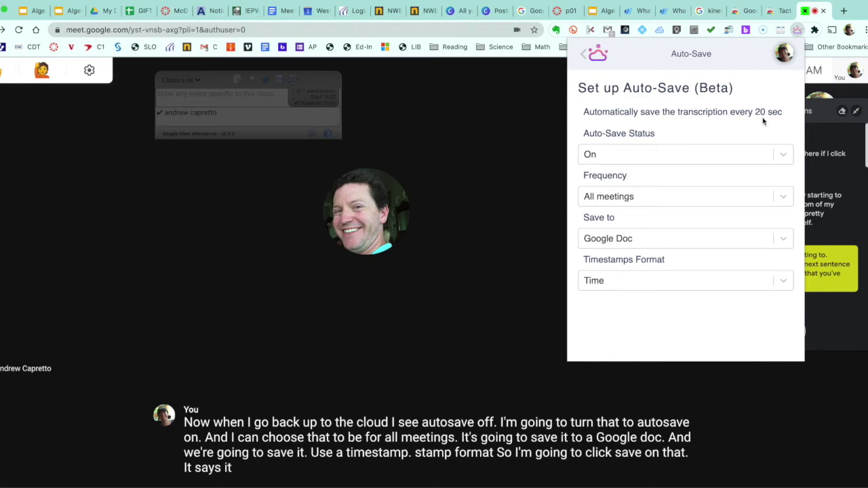
# Open Google Drive in a new tab and sort My Drive by last modified, newest first
pyautogui.press('super+t')
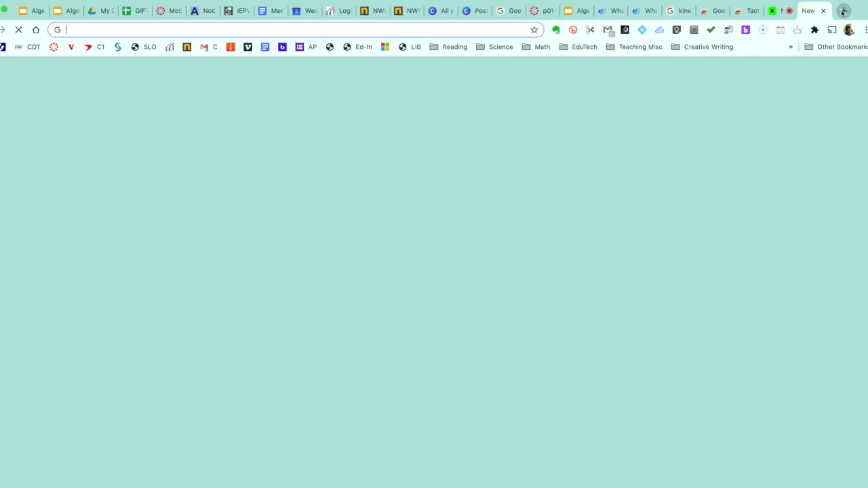
pyautogui.click(837, 73)
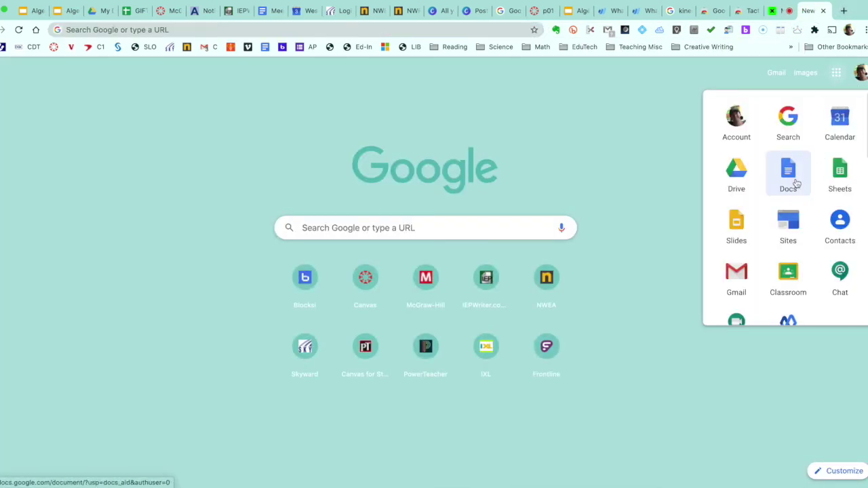
pyautogui.click(735, 173)
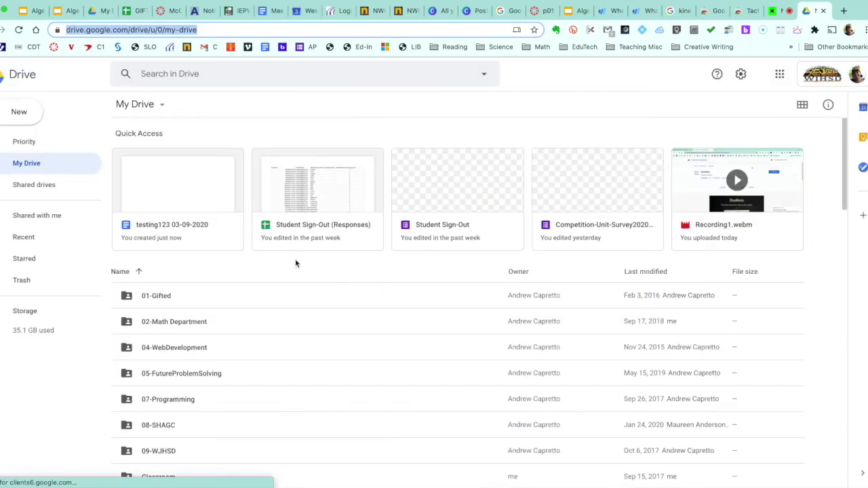
pyautogui.click(686, 272)
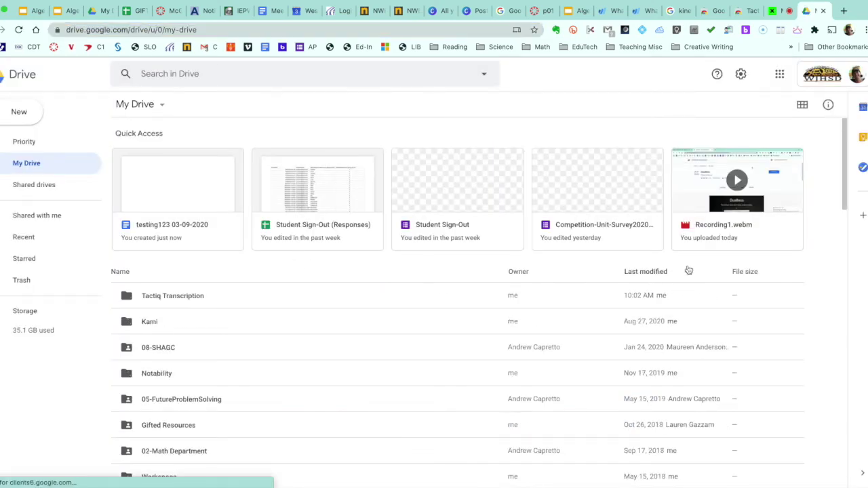
pyautogui.doubleClick(179, 297)
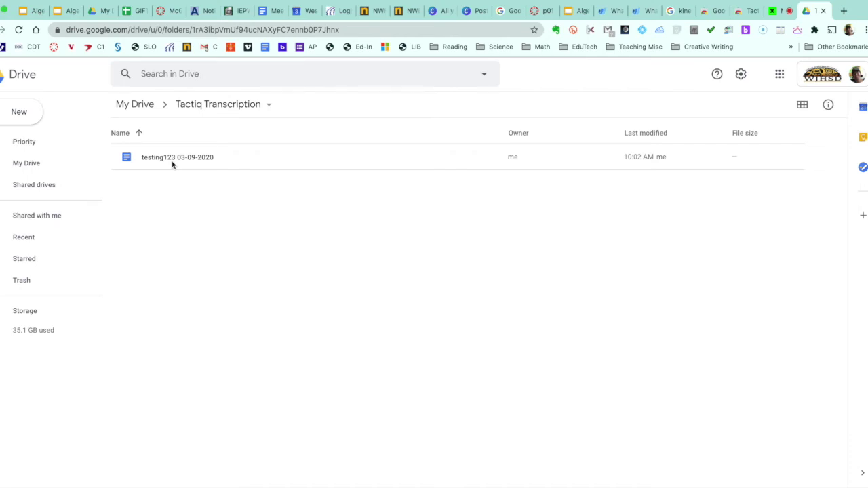
pyautogui.doubleClick(172, 163)
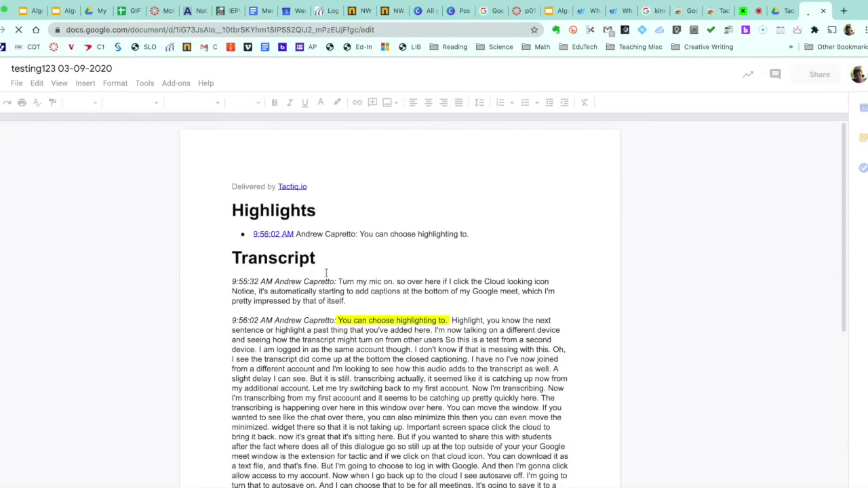
pyautogui.scroll(2, 451, 285)
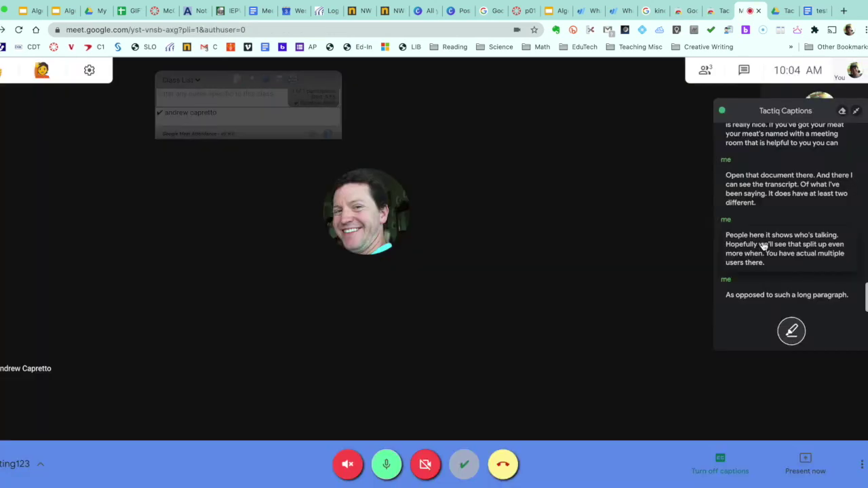
pyautogui.click(752, 11)
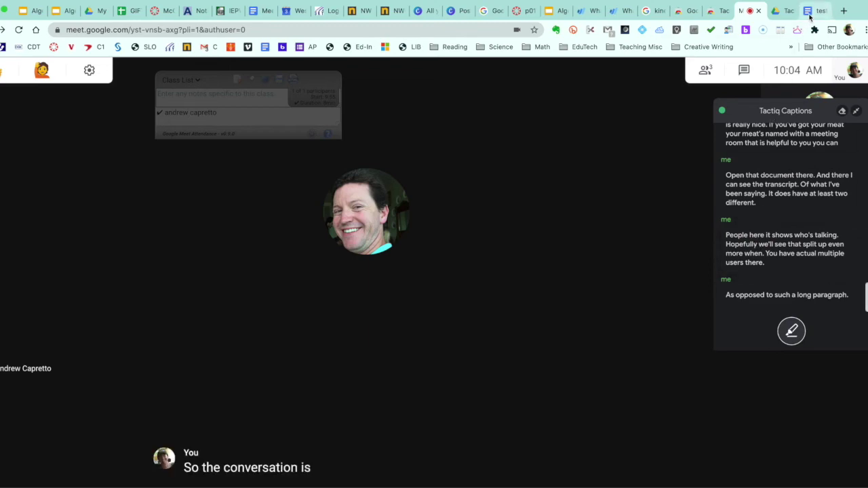
pyautogui.click(811, 15)
pyautogui.scroll(-5, 597, 299)
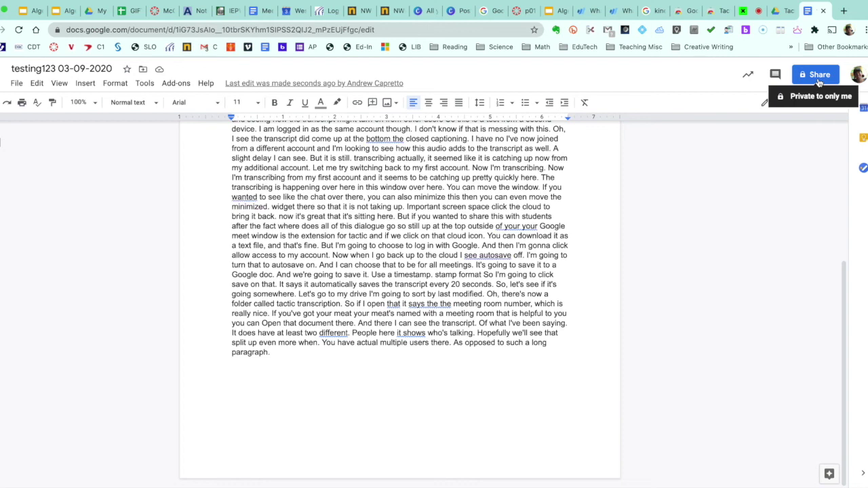
# Return to Google Meet, leave the call, and export its Tactiq transcript as a Google Doc with the Time timestamp format
pyautogui.click(747, 12)
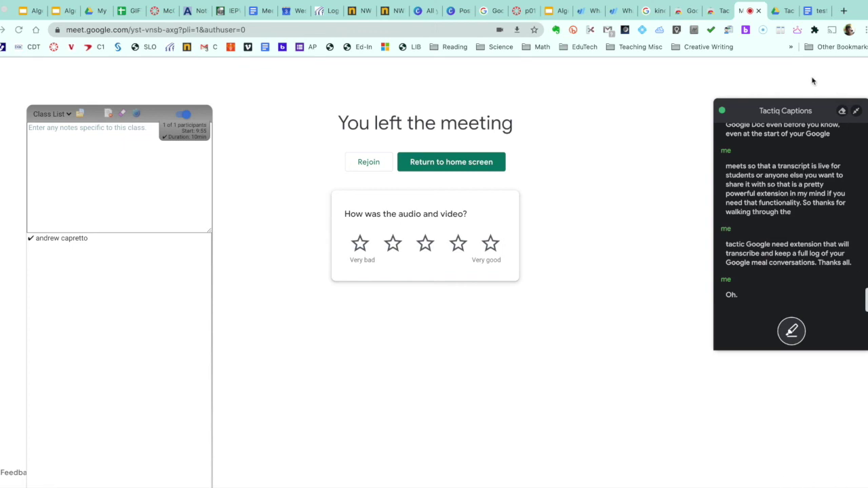
pyautogui.click(798, 31)
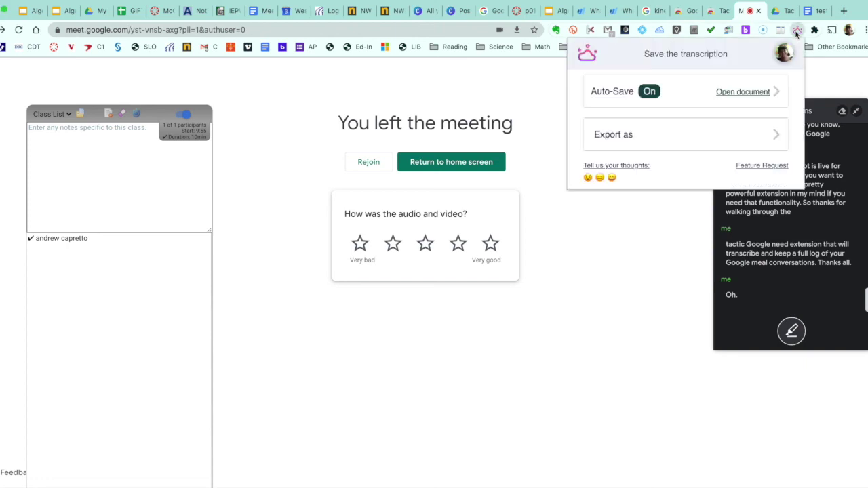
pyautogui.click(775, 135)
pyautogui.click(774, 135)
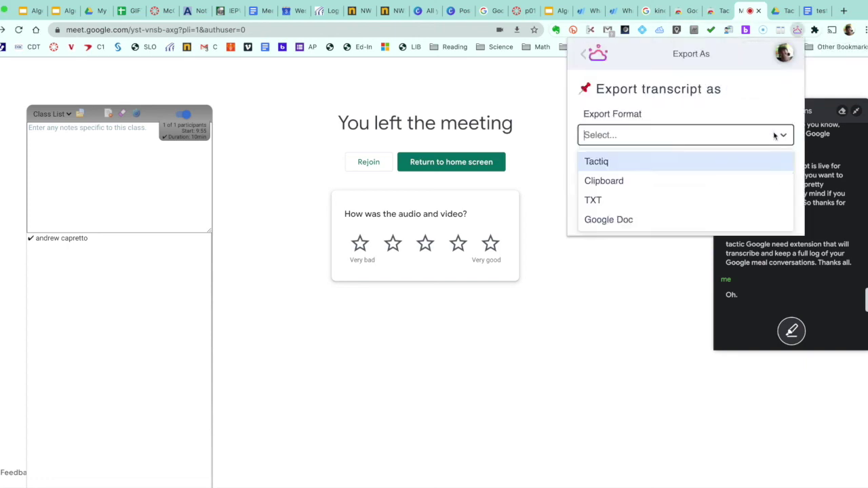
pyautogui.click(702, 219)
pyautogui.click(678, 177)
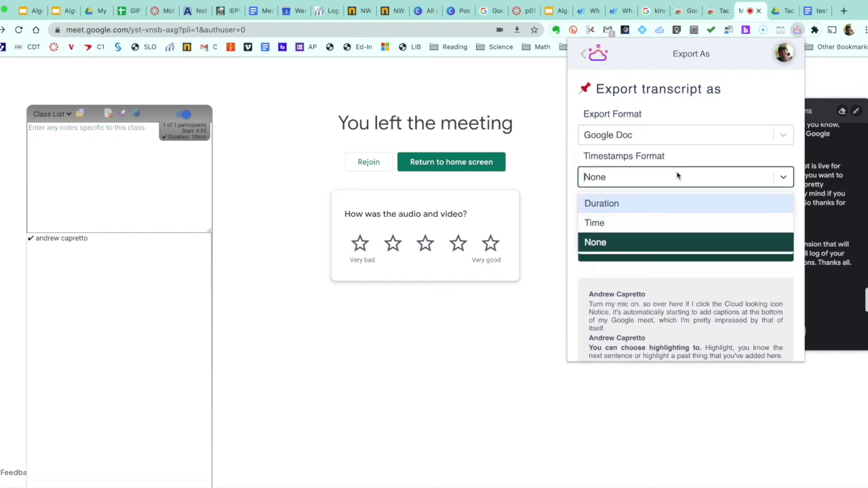
pyautogui.click(650, 226)
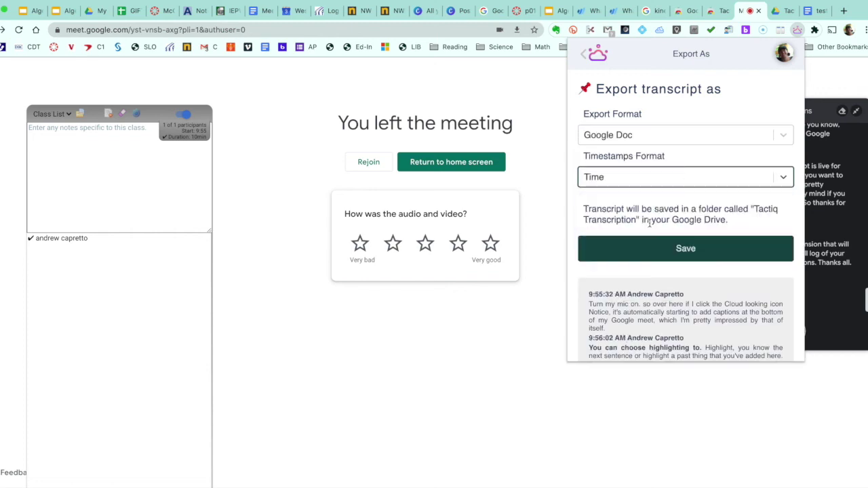
pyautogui.scroll(-1, 650, 220)
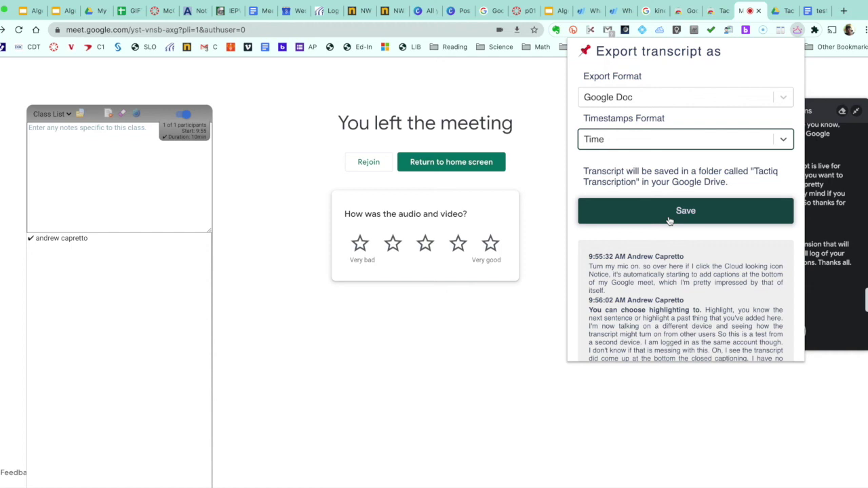
pyautogui.click(670, 221)
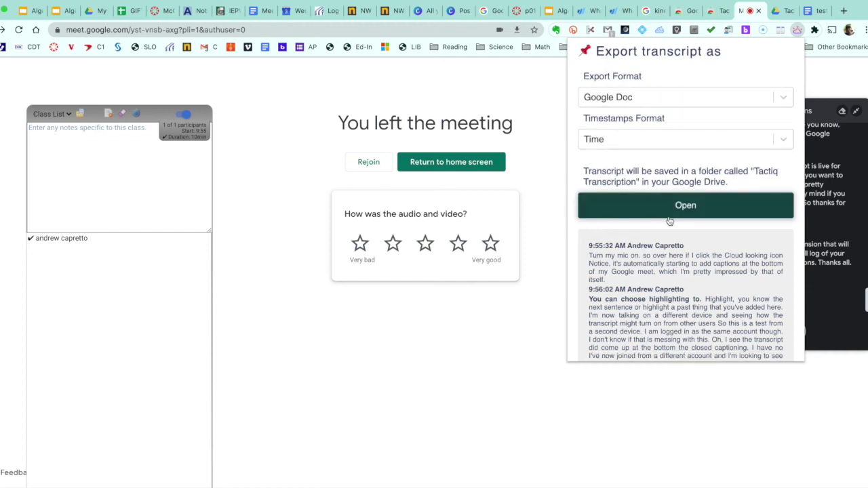